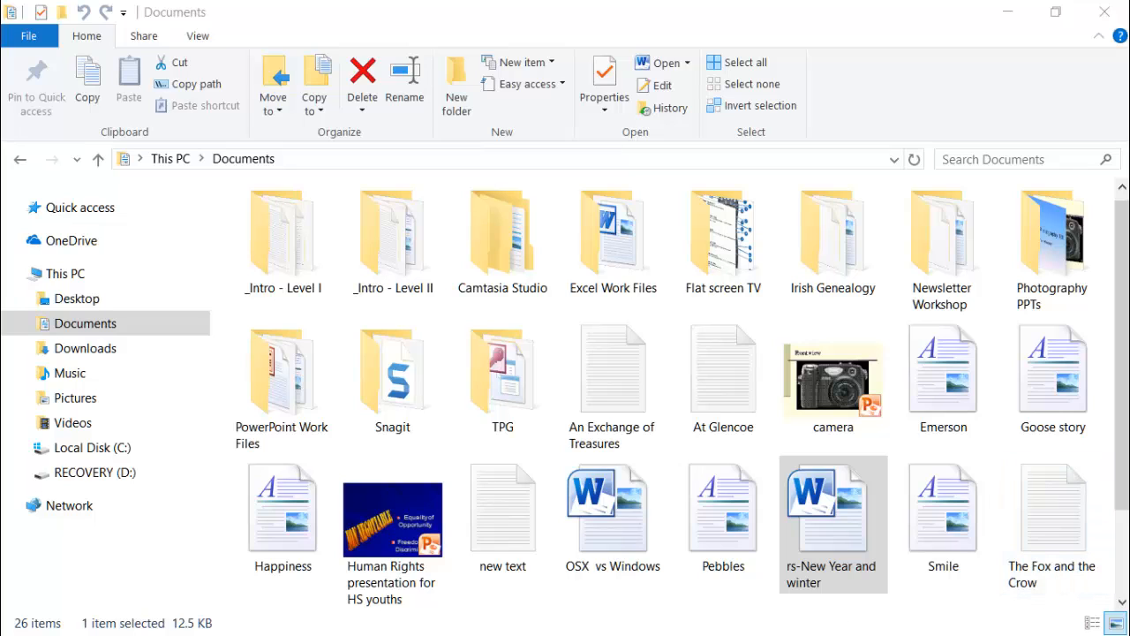
Step: Open the "new text" file in Documents, append " i" after its sentence, and save the change while closing it
{"action": "double_click", "coordinate": [519, 498]}
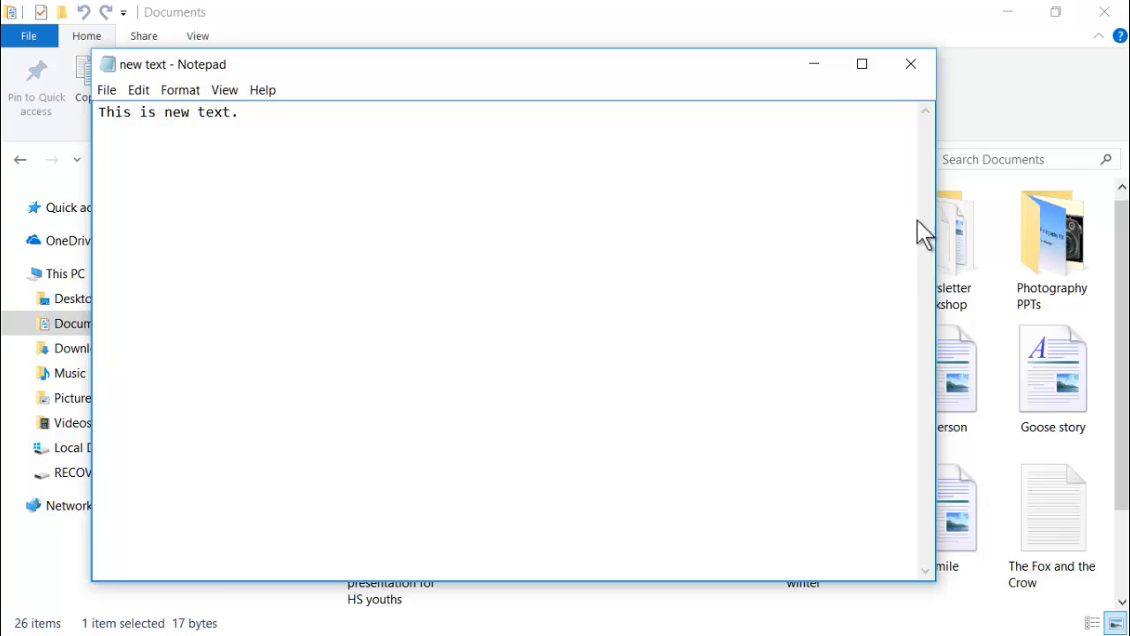
{"action": "left_click", "coordinate": [912, 65]}
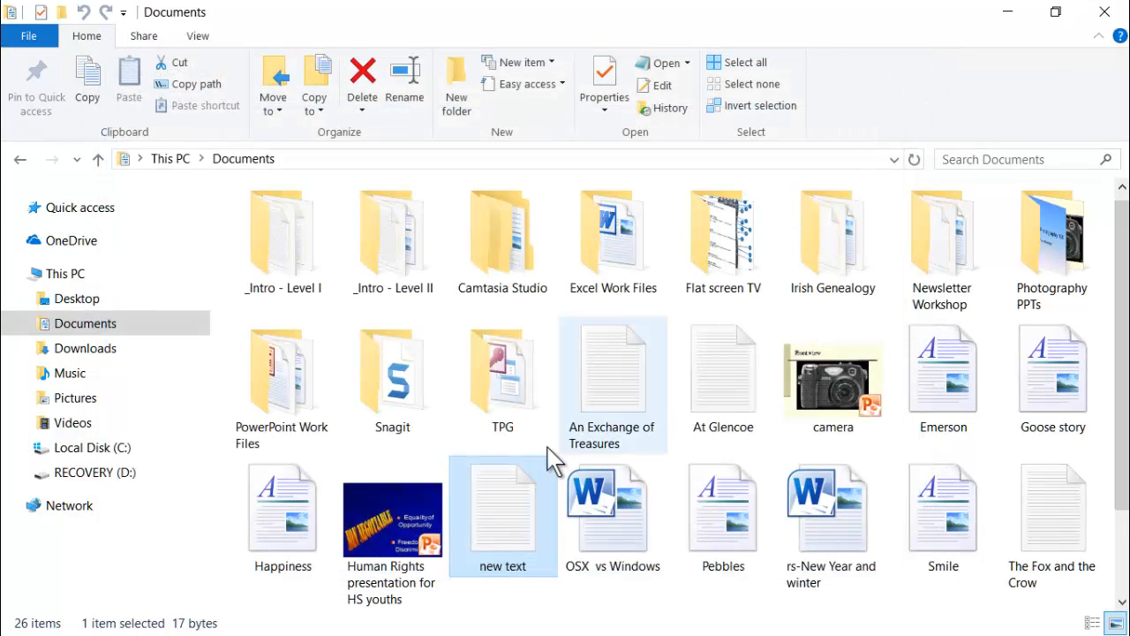
{"action": "double_click", "coordinate": [506, 511]}
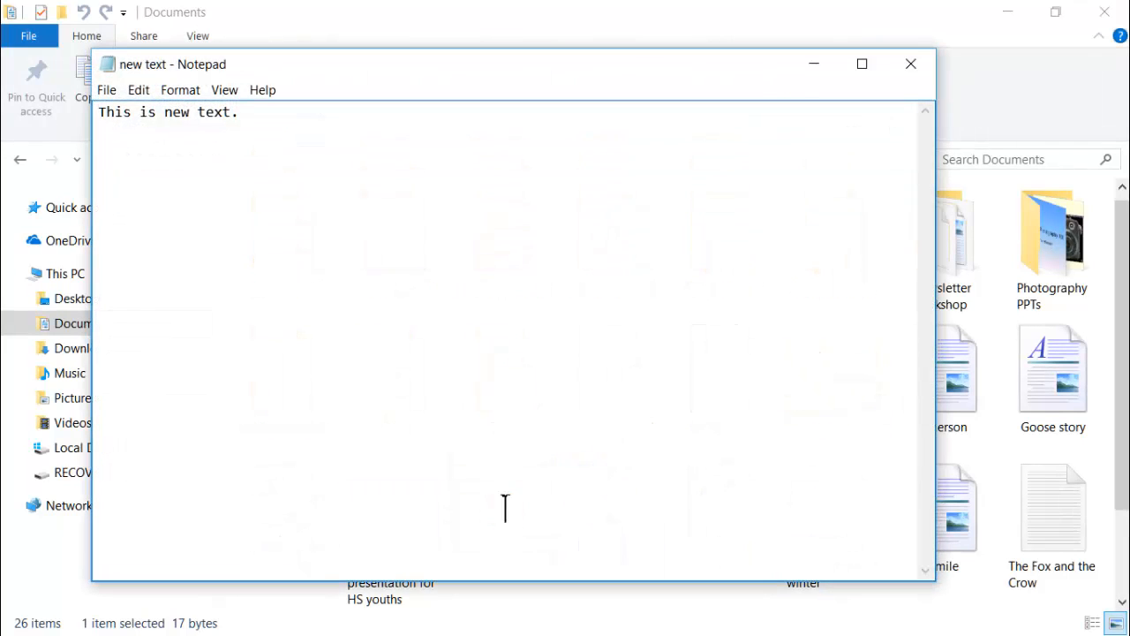
{"action": "left_click", "coordinate": [265, 112]}
{"action": "type", "text": "i"}
{"action": "left_click", "coordinate": [910, 51]}
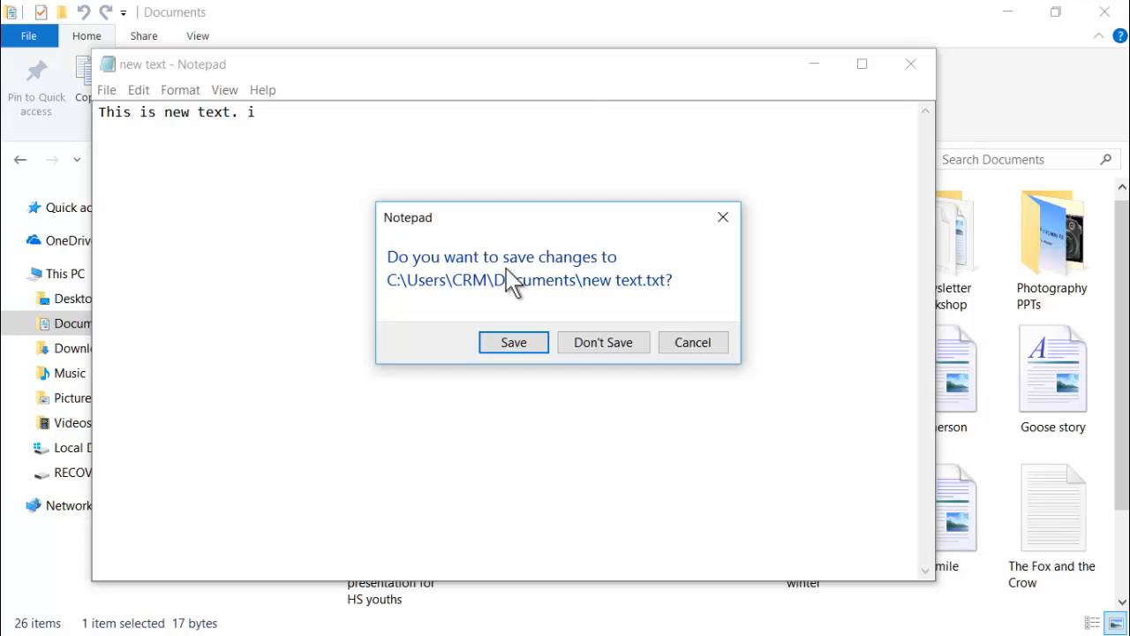
{"action": "left_click", "coordinate": [519, 342]}
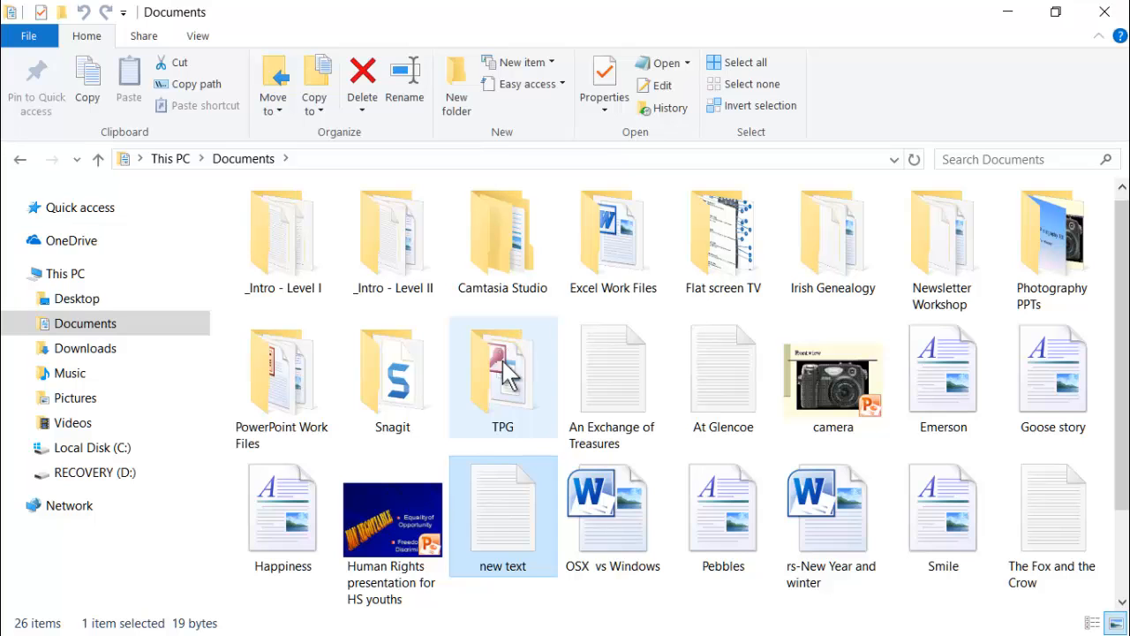
Step: Reopen the "new text" file to check its saved contents and close it
{"action": "double_click", "coordinate": [506, 517]}
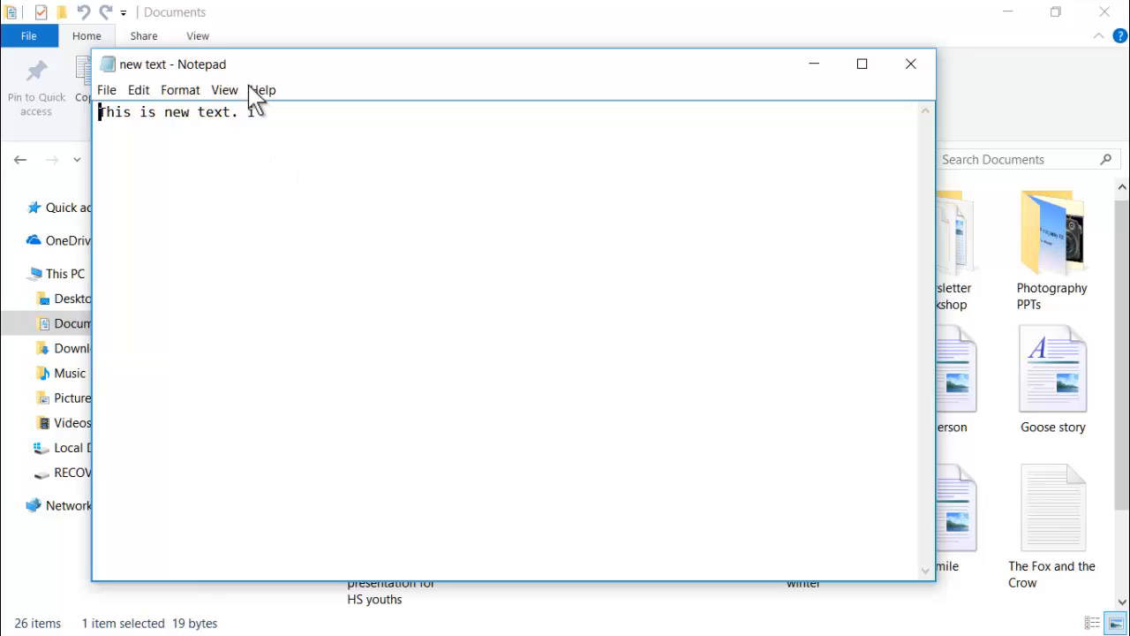
{"action": "left_click", "coordinate": [913, 66]}
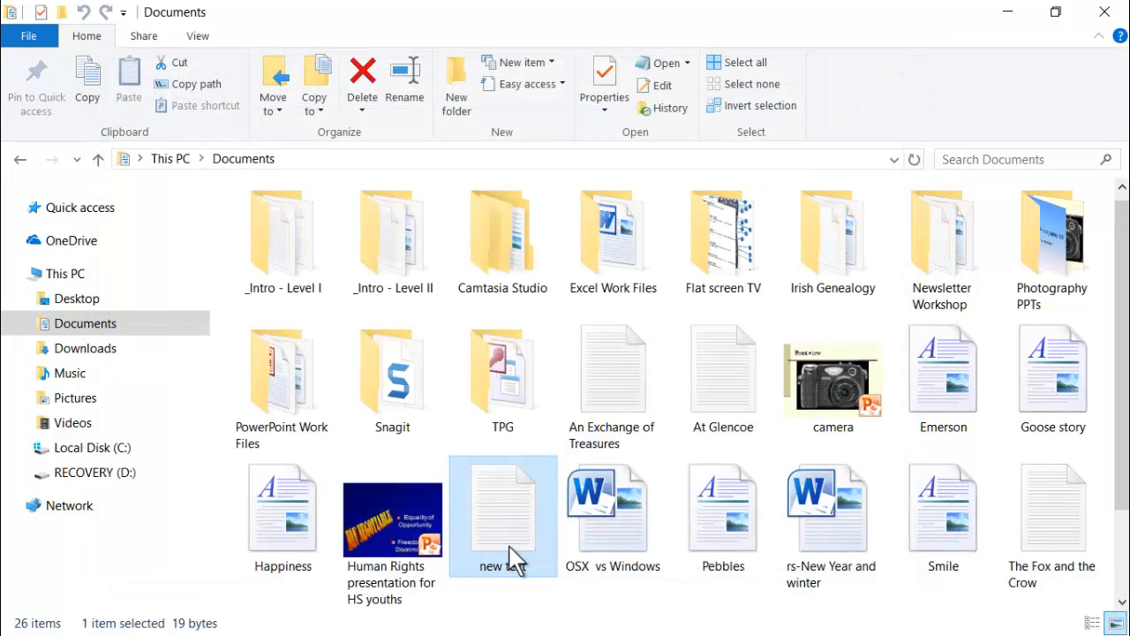
Step: Rename the "new text" file in Documents as "A new file name"
{"action": "mouse_move", "coordinate": [515, 562]}
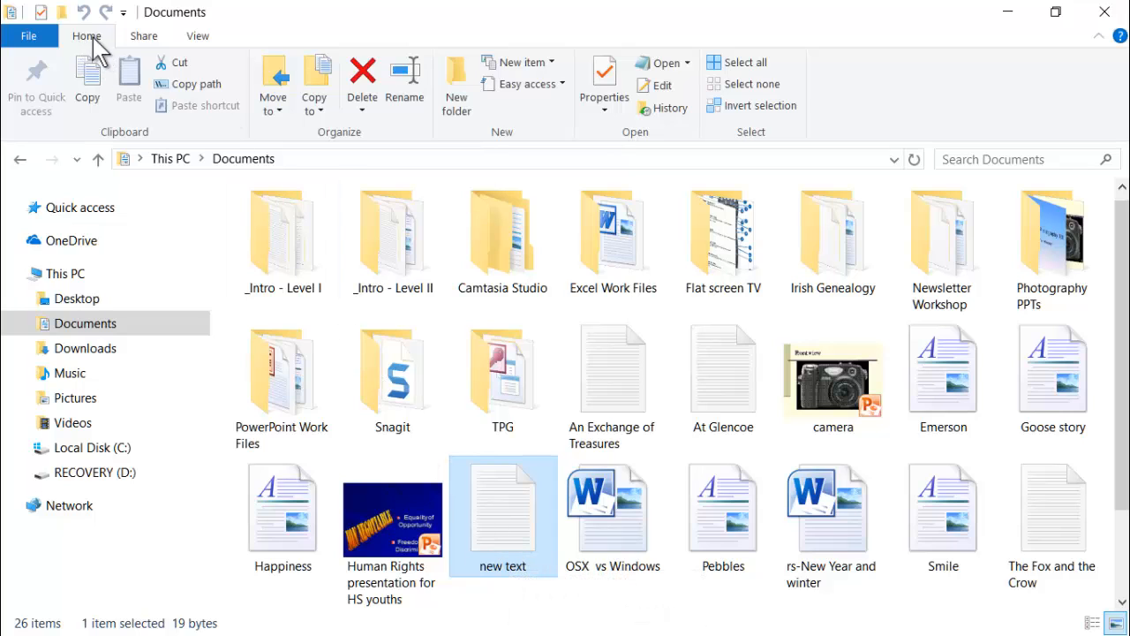
{"action": "left_click", "coordinate": [415, 89]}
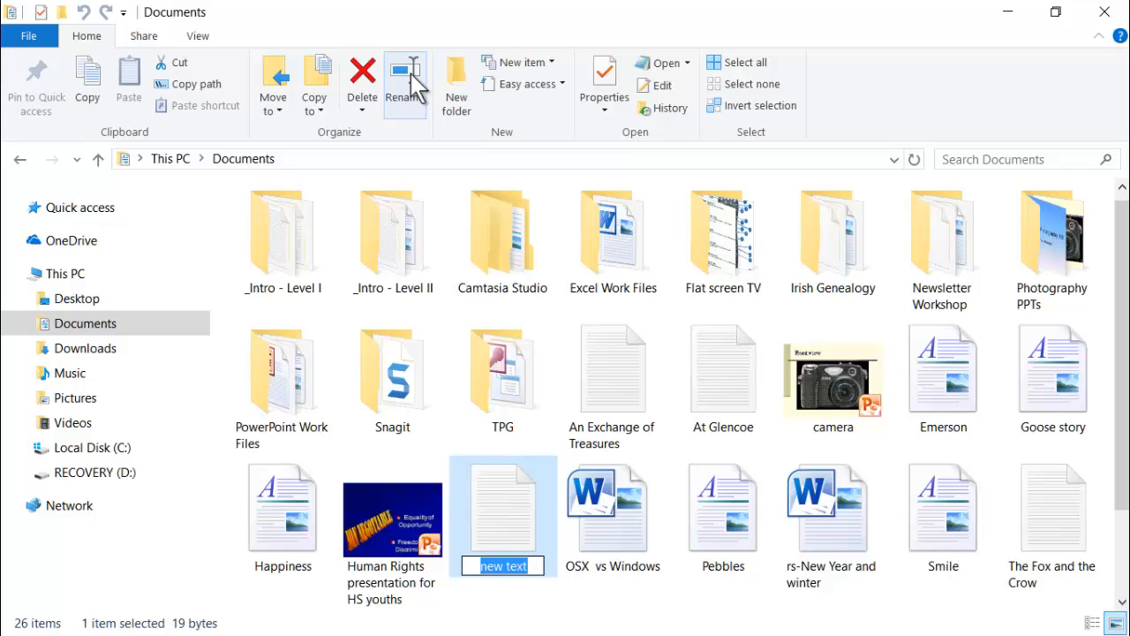
{"action": "type", "text": "A new f"}
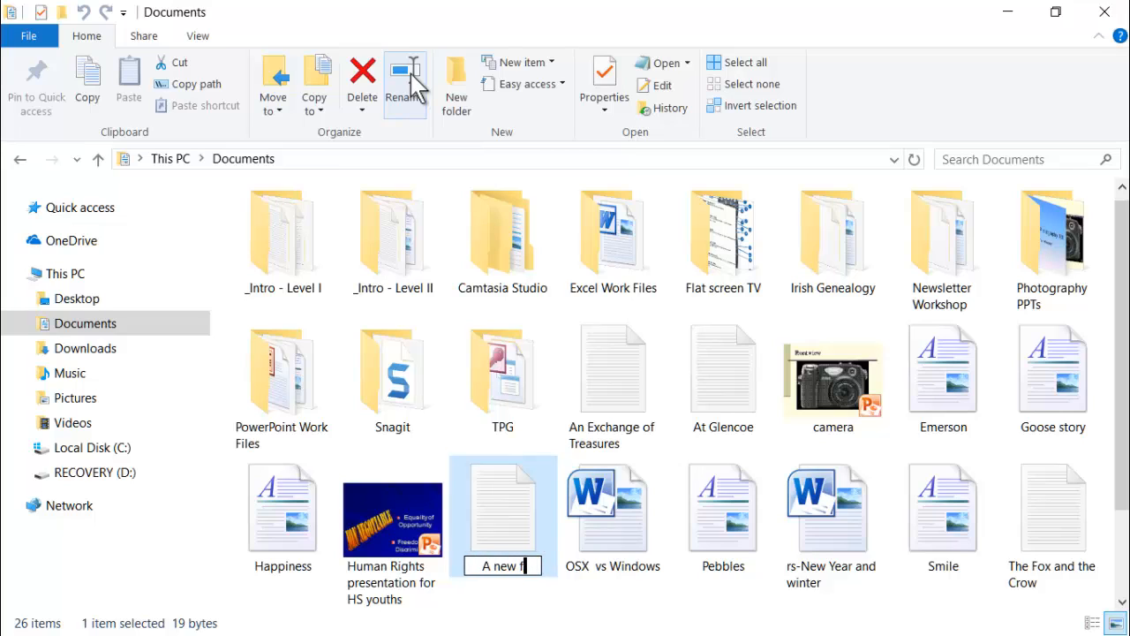
{"action": "type", "text": "ile name"}
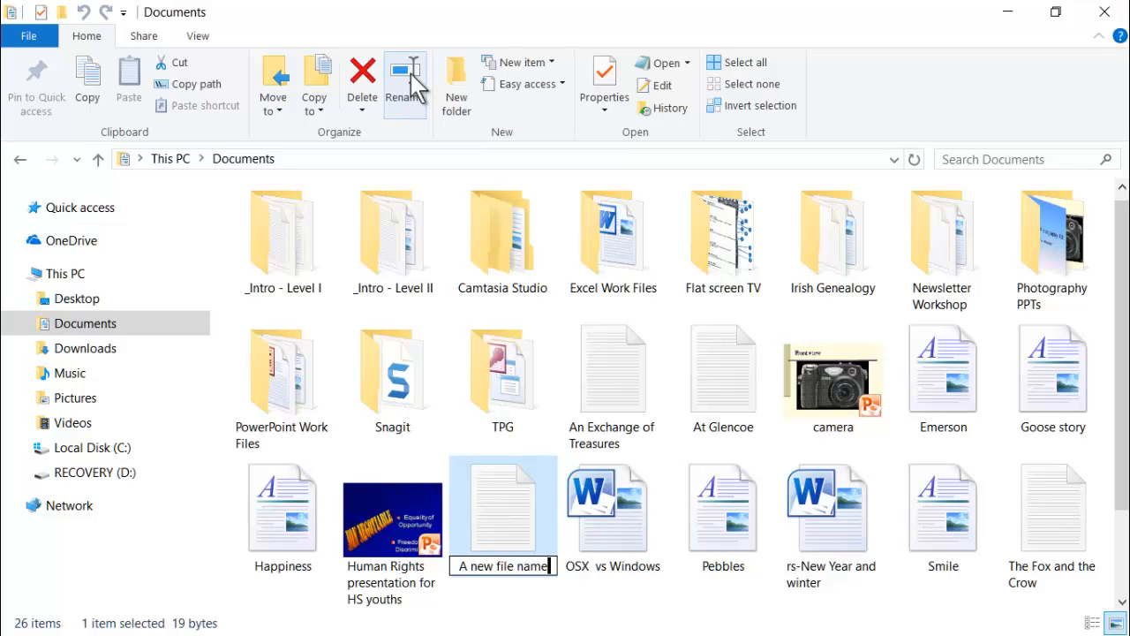
{"action": "key", "text": "slash"}
{"action": "key", "text": "Return"}
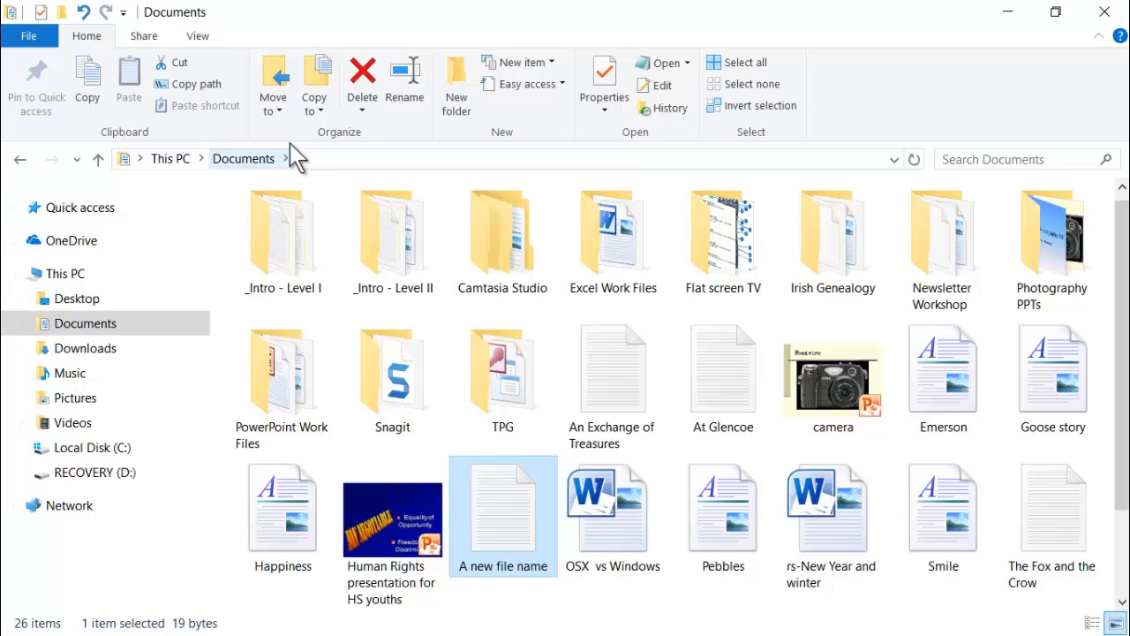
Step: Create a new folder named "Project X" inside Documents
{"action": "left_click", "coordinate": [457, 95]}
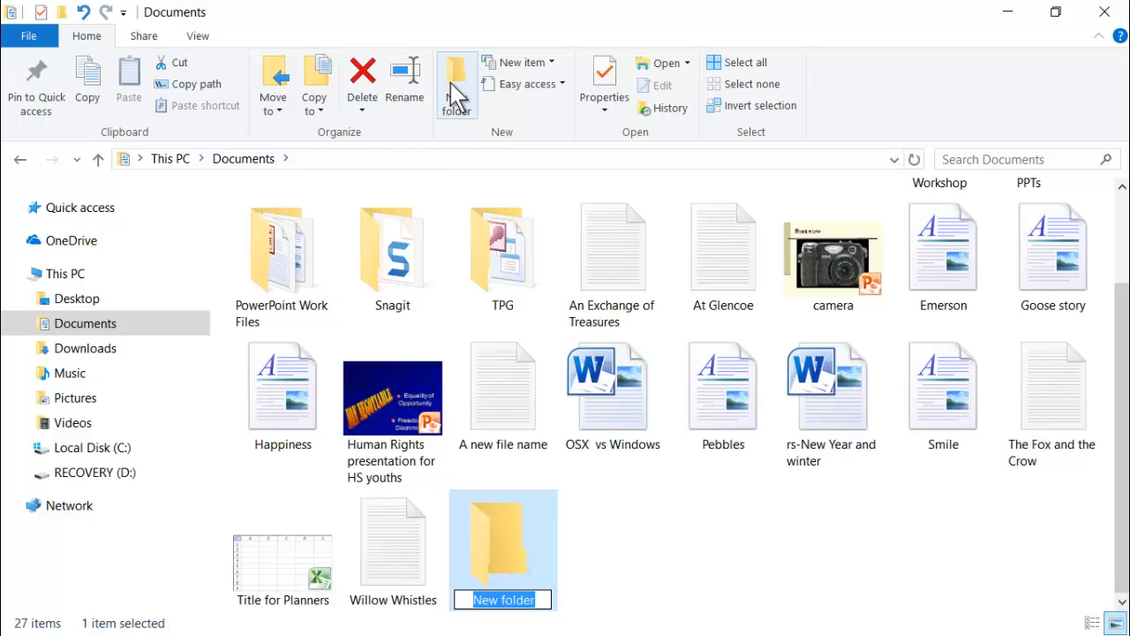
{"action": "type", "text": "Proj"}
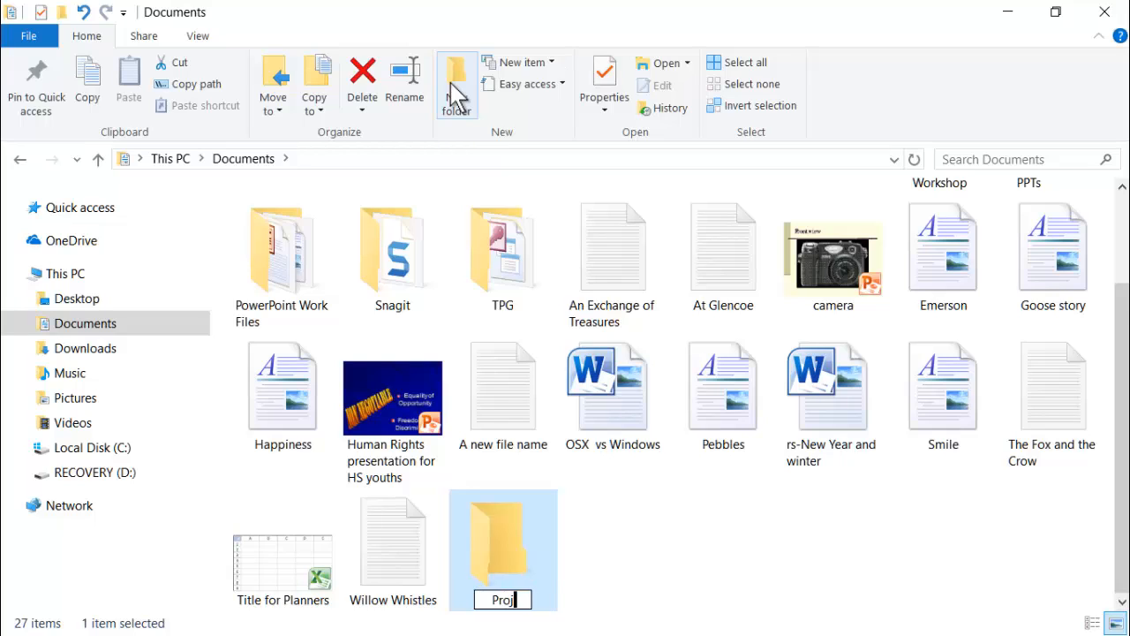
{"action": "type", "text": "ect X"}
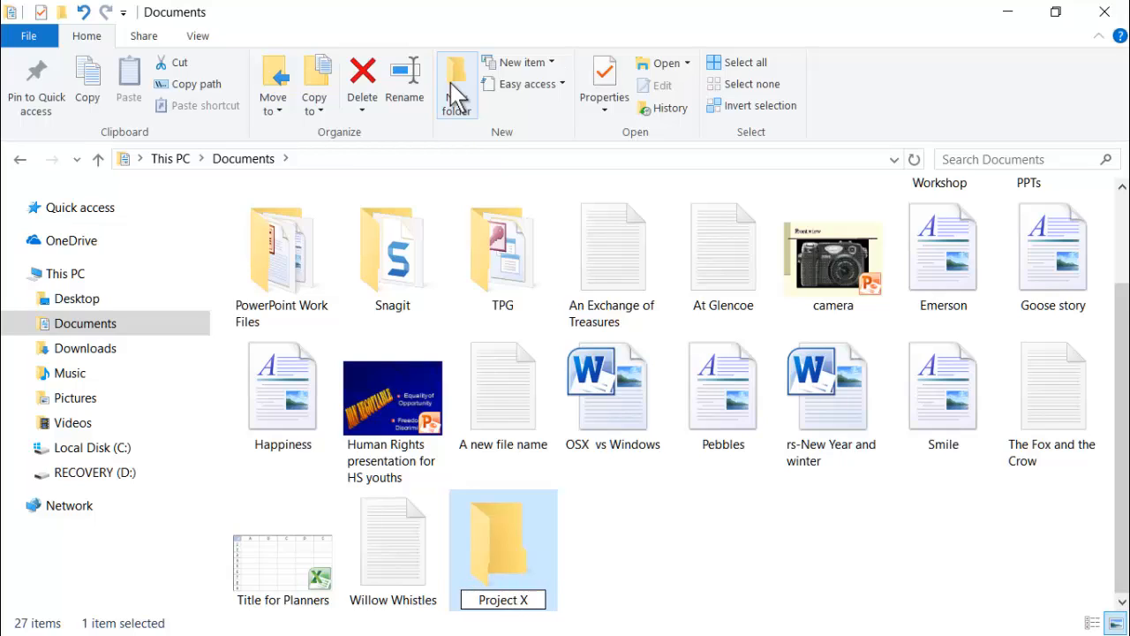
{"action": "key", "text": "Return"}
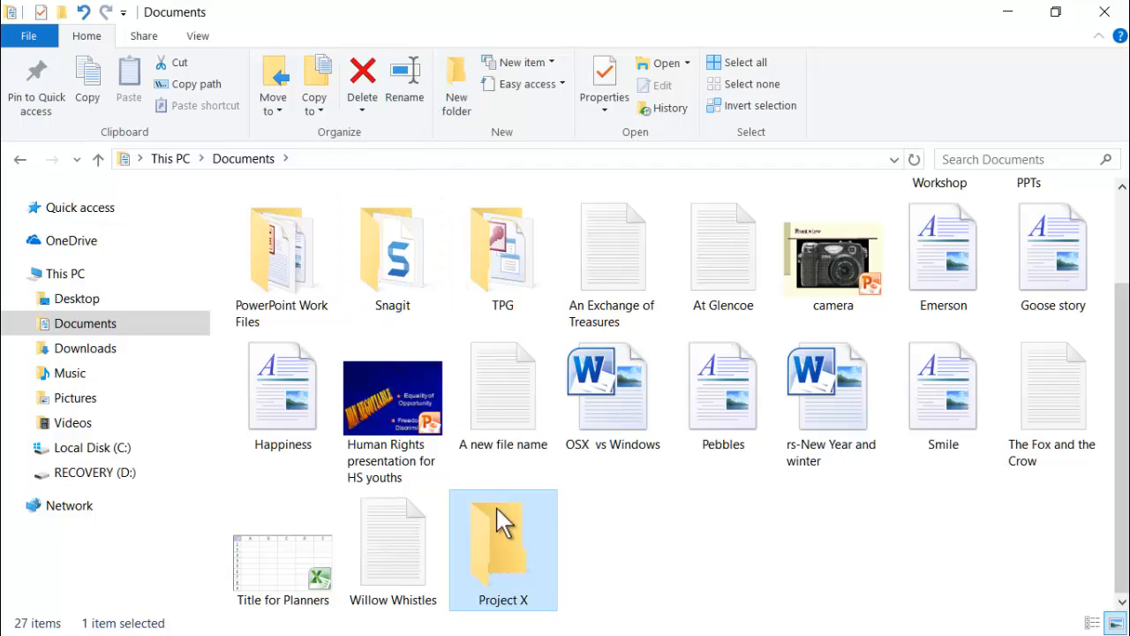
Step: Look inside the Project X folder with the Documents branch of the folder tree expanded, and return to Documents
{"action": "double_click", "coordinate": [496, 540]}
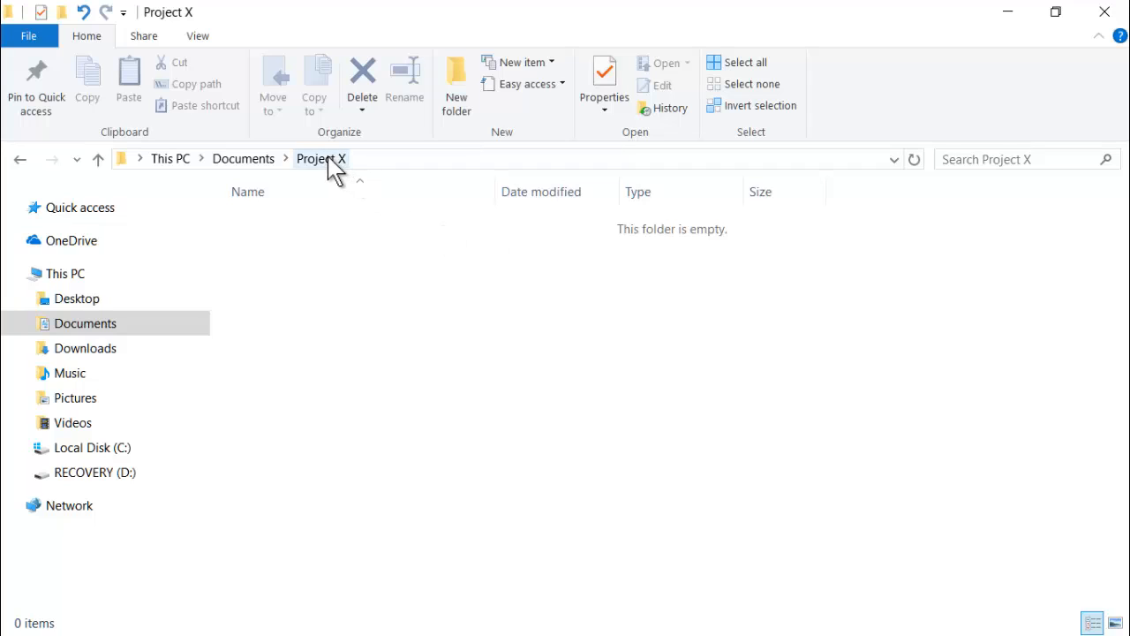
{"action": "left_click", "coordinate": [21, 323]}
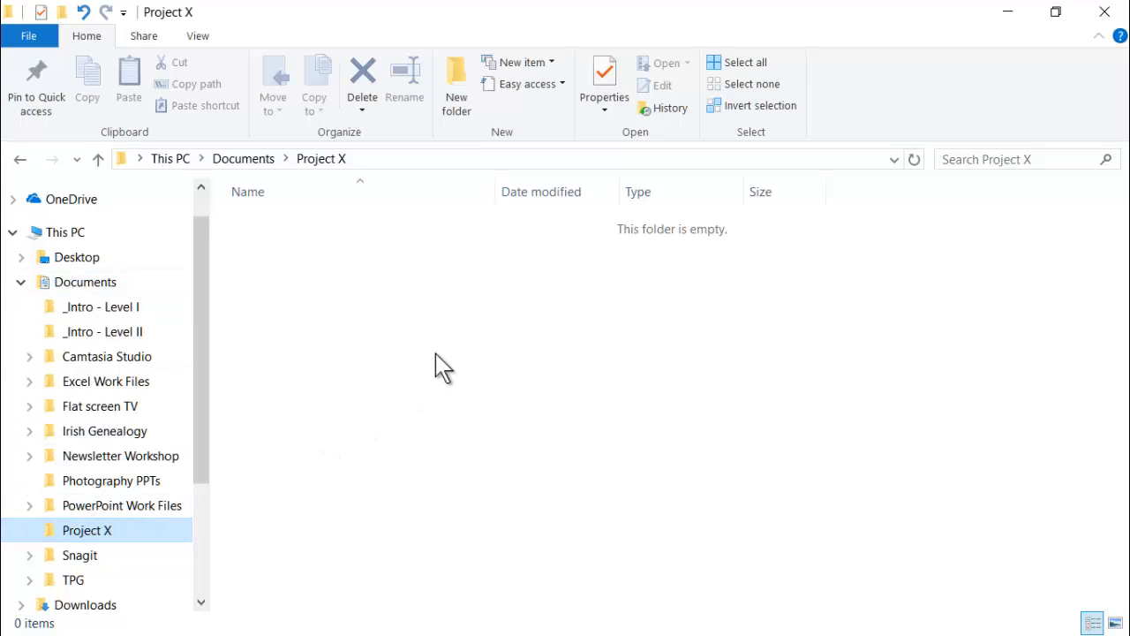
{"action": "left_click", "coordinate": [22, 163]}
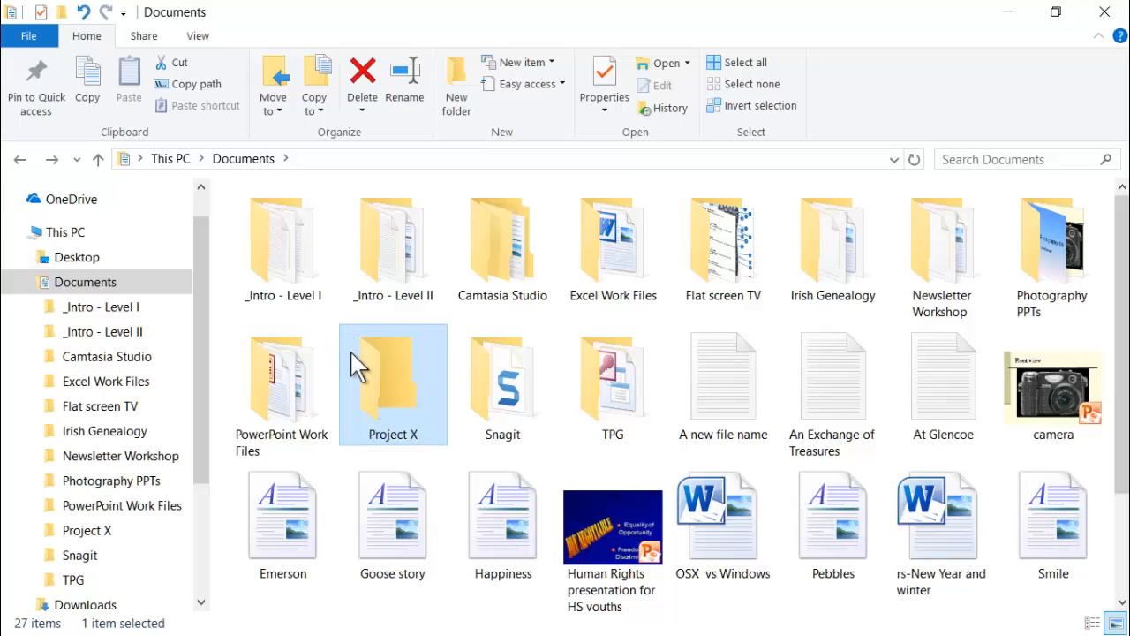
Step: Move the "A new file name" text file from Documents into the Project X folder
{"action": "mouse_move", "coordinate": [356, 365]}
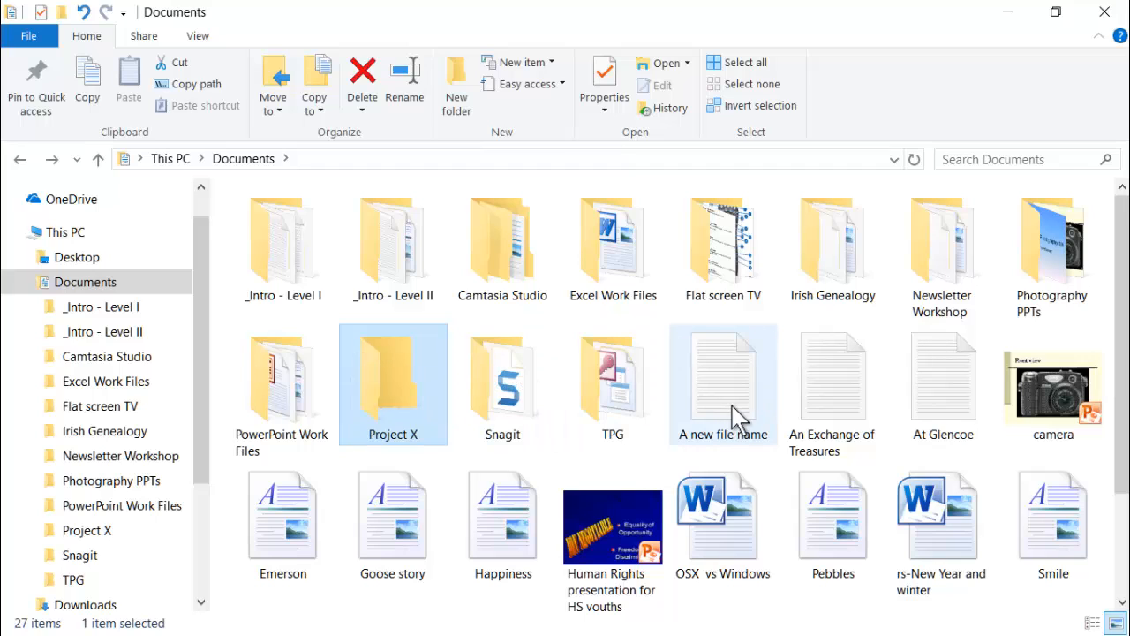
{"action": "mouse_move", "coordinate": [732, 421]}
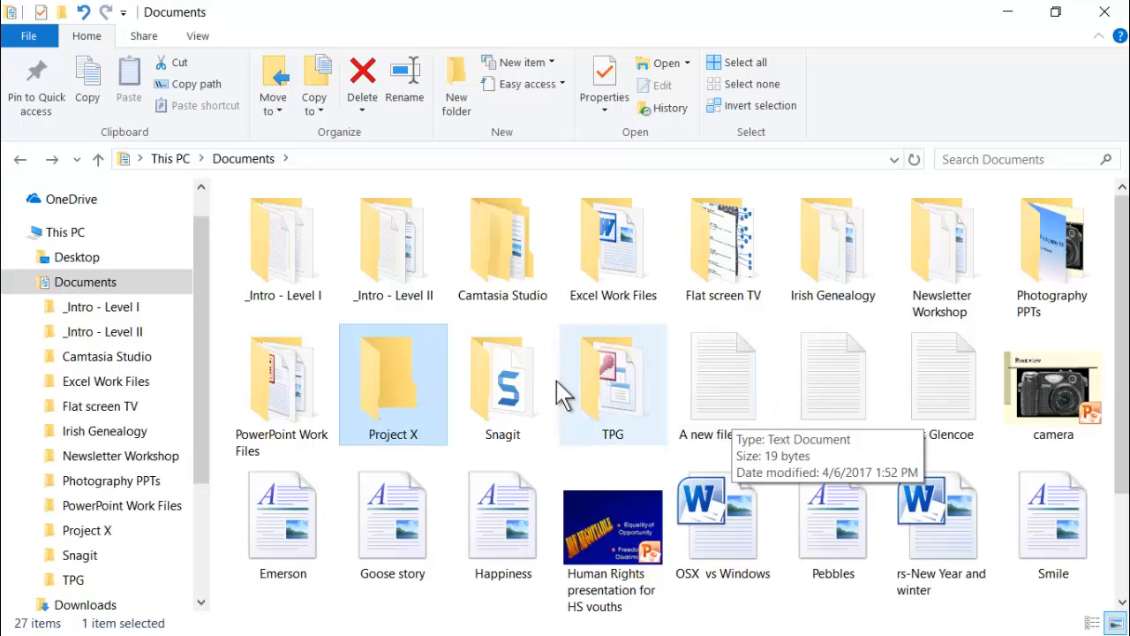
{"action": "mouse_move", "coordinate": [417, 393]}
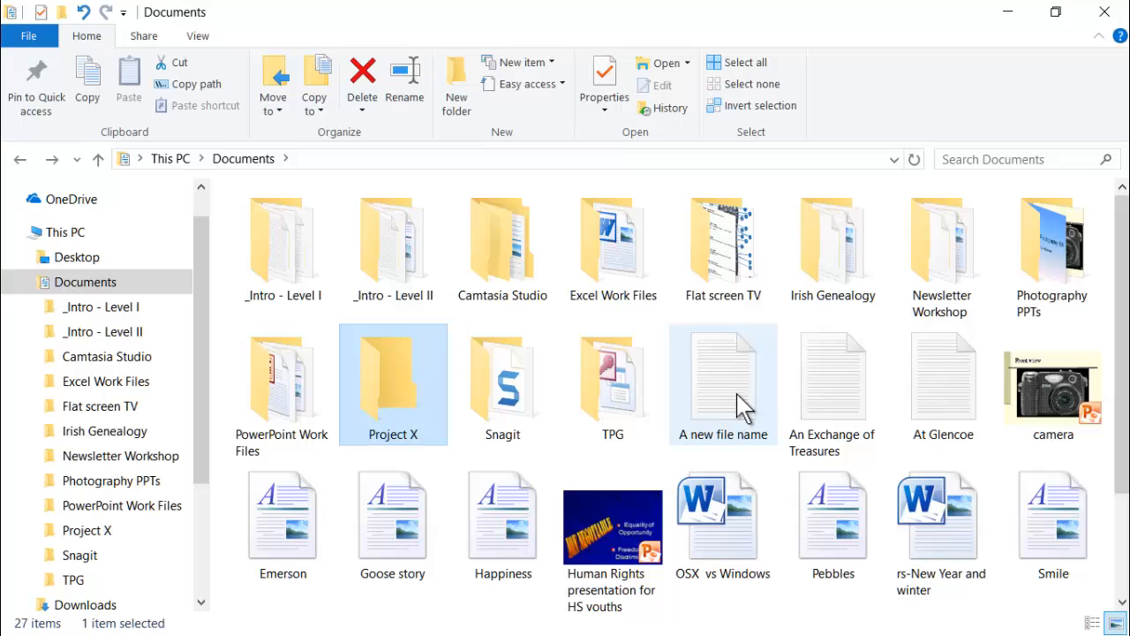
{"action": "mouse_move", "coordinate": [742, 401]}
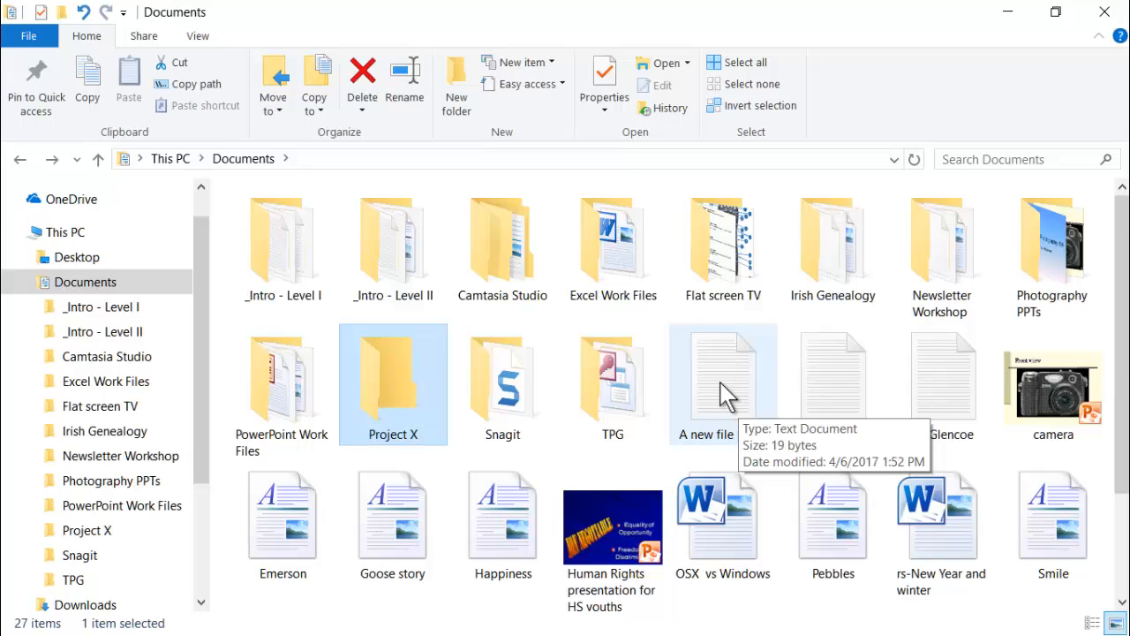
{"action": "left_click", "coordinate": [726, 395]}
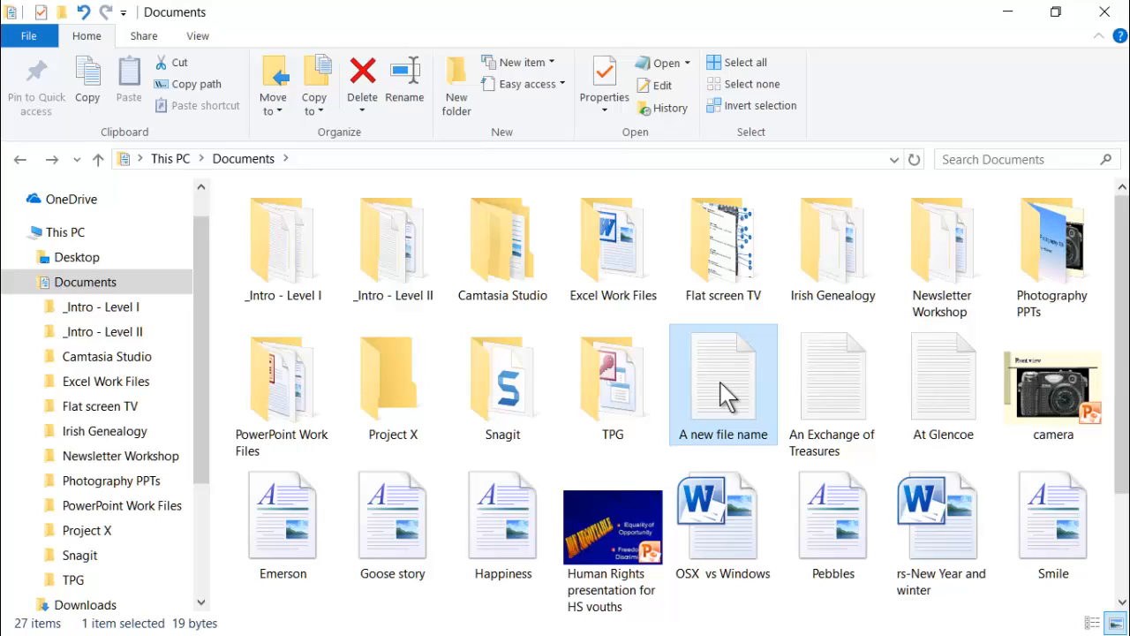
{"action": "left_click_drag", "start_coordinate": [720, 383], "coordinate": [382, 401]}
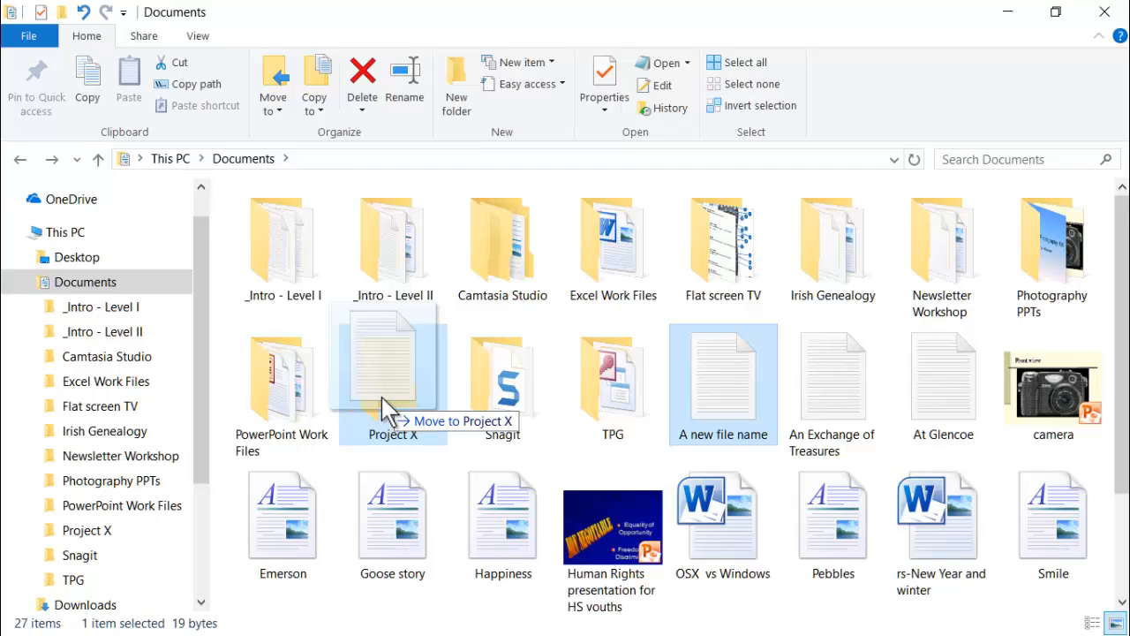
{"action": "left_click_drag", "start_coordinate": [382, 411], "coordinate": [382, 410]}
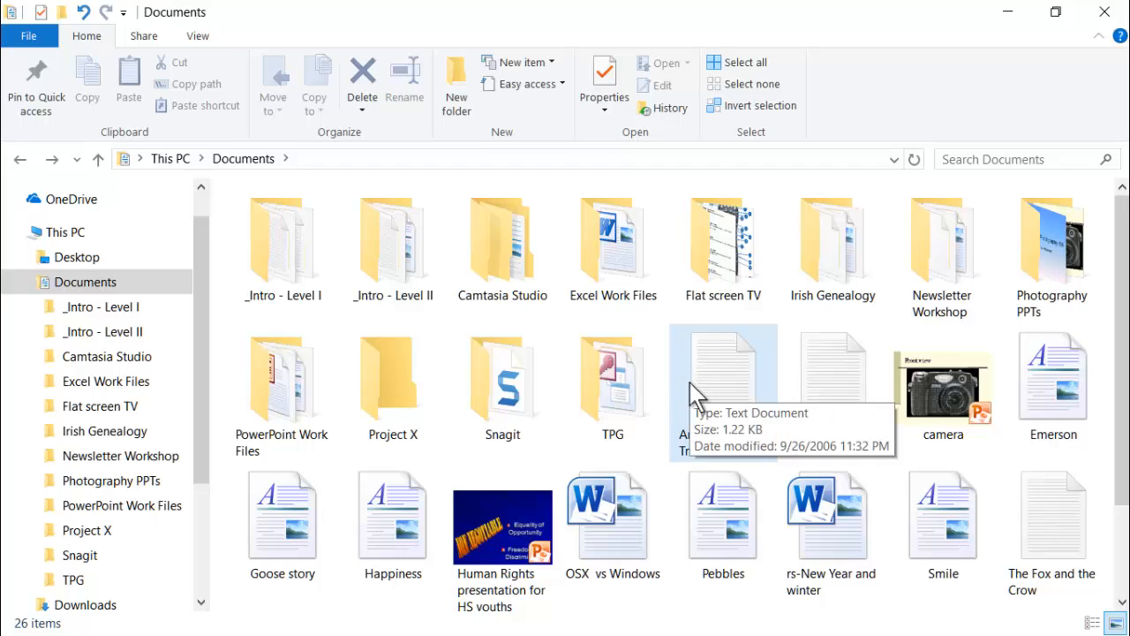
Step: Open the Project X folder and display its contents as extra large icons
{"action": "mouse_move", "coordinate": [420, 364]}
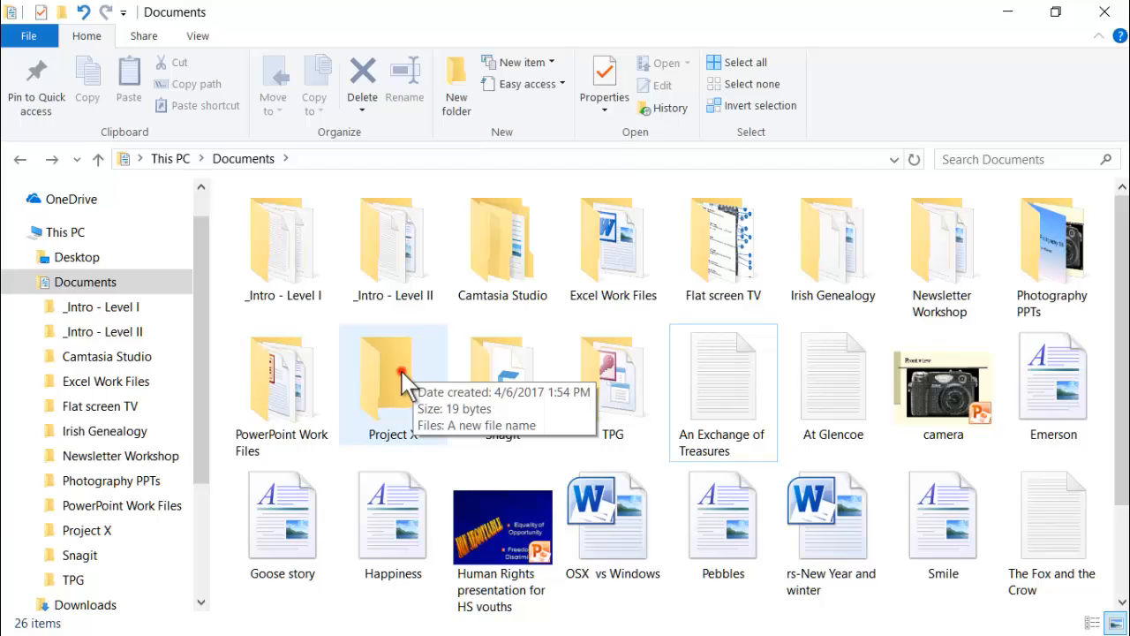
{"action": "double_click", "coordinate": [402, 371]}
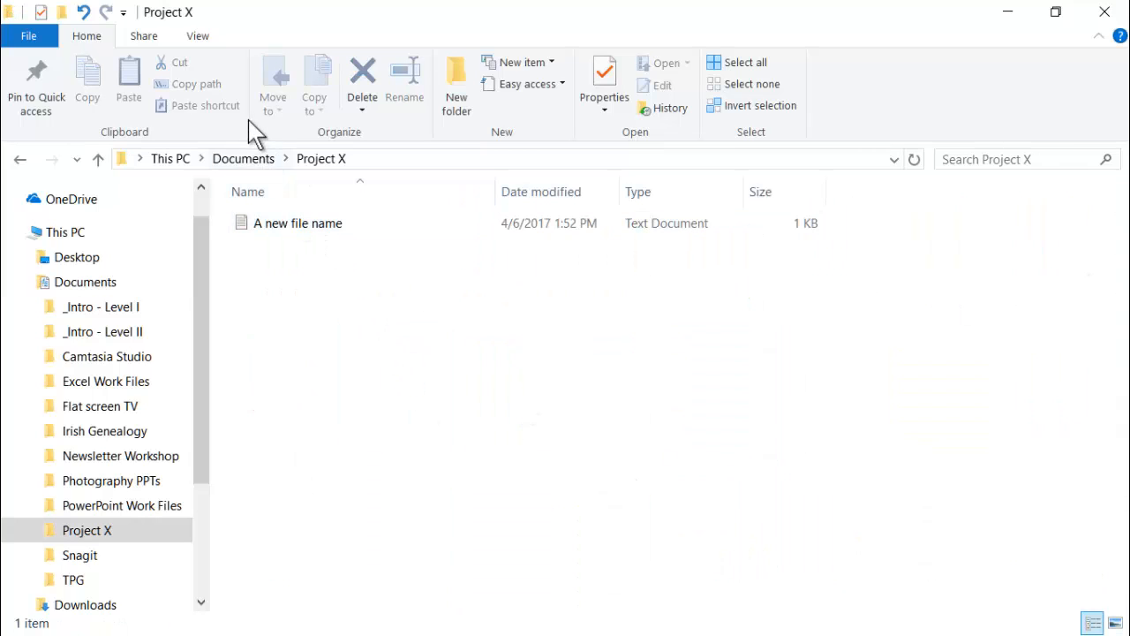
{"action": "left_click", "coordinate": [205, 37]}
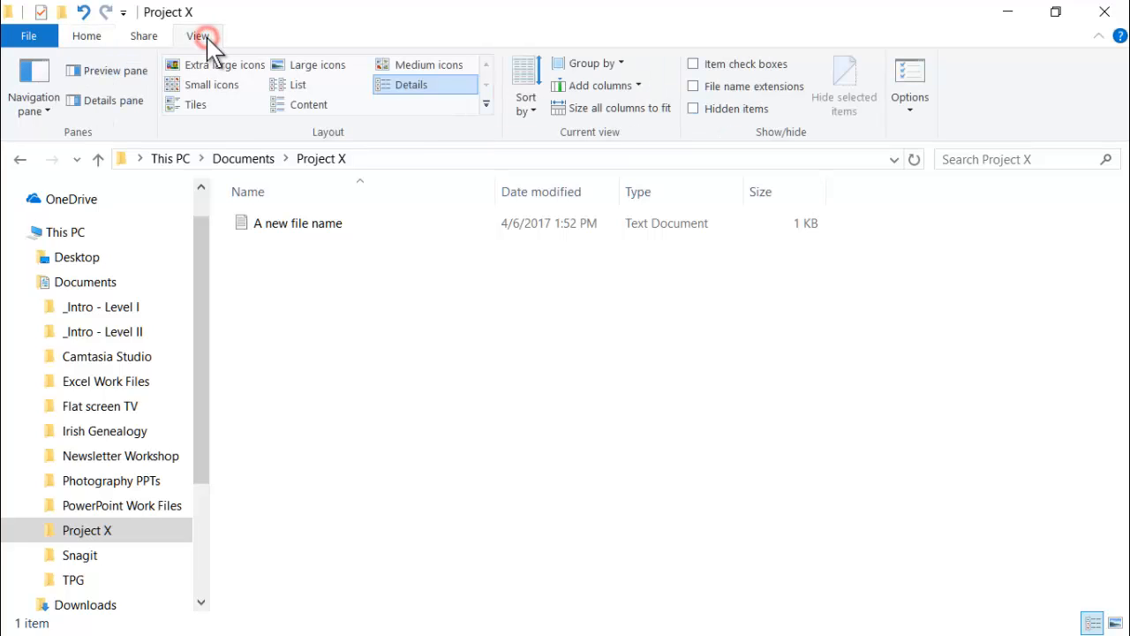
{"action": "left_click", "coordinate": [288, 71]}
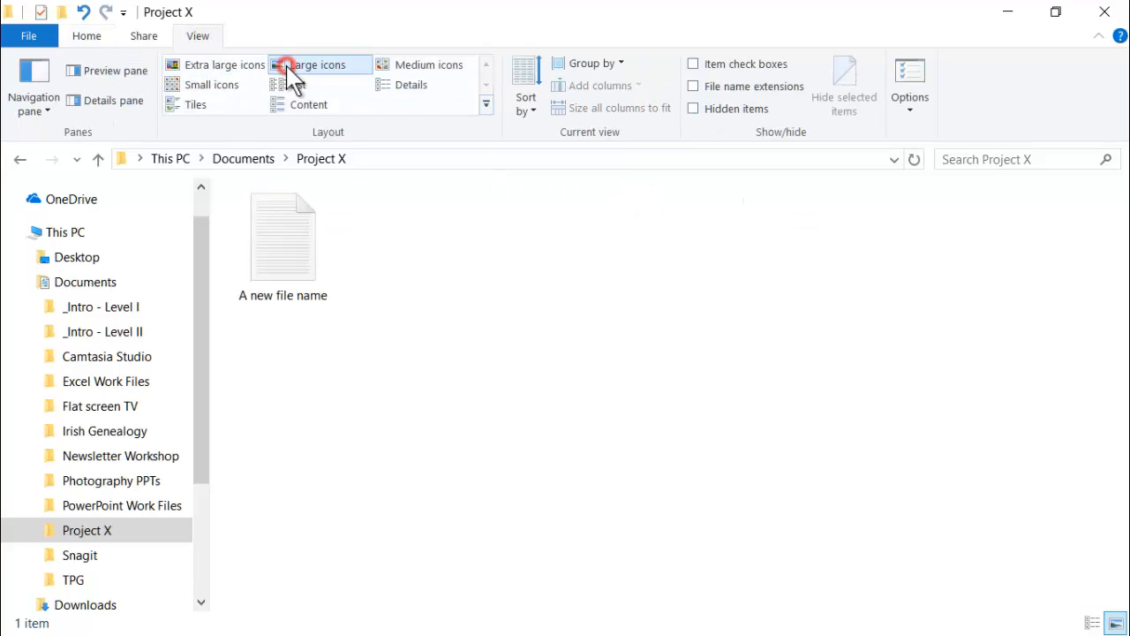
{"action": "left_click", "coordinate": [223, 68]}
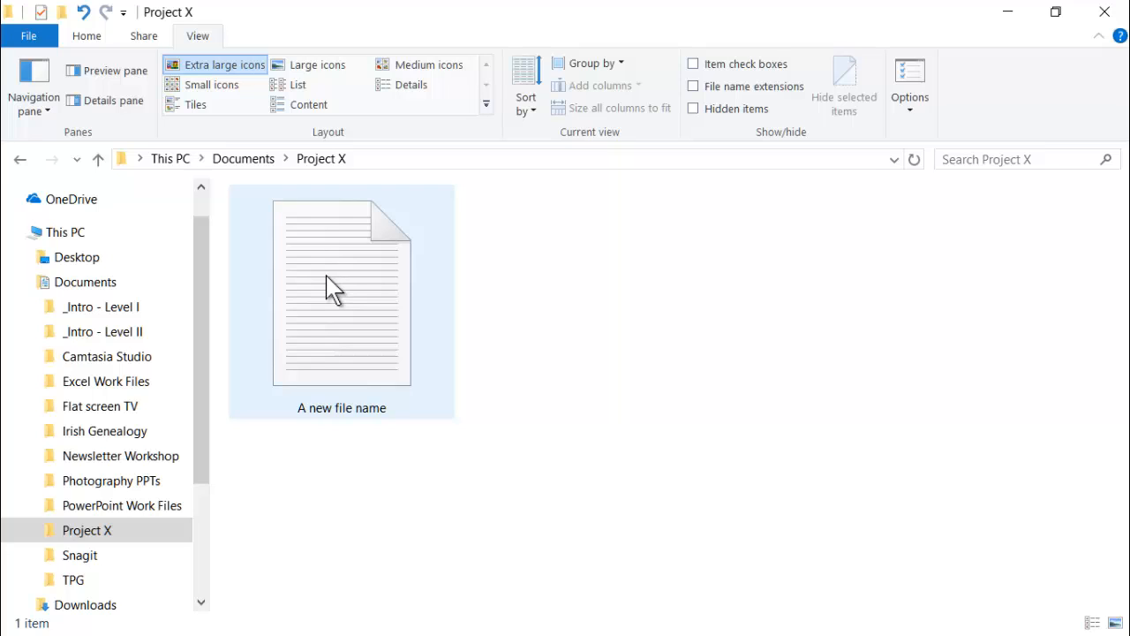
Step: Preview the contents of "A new file name", view its file details, and hide both displays
{"action": "left_click", "coordinate": [116, 68]}
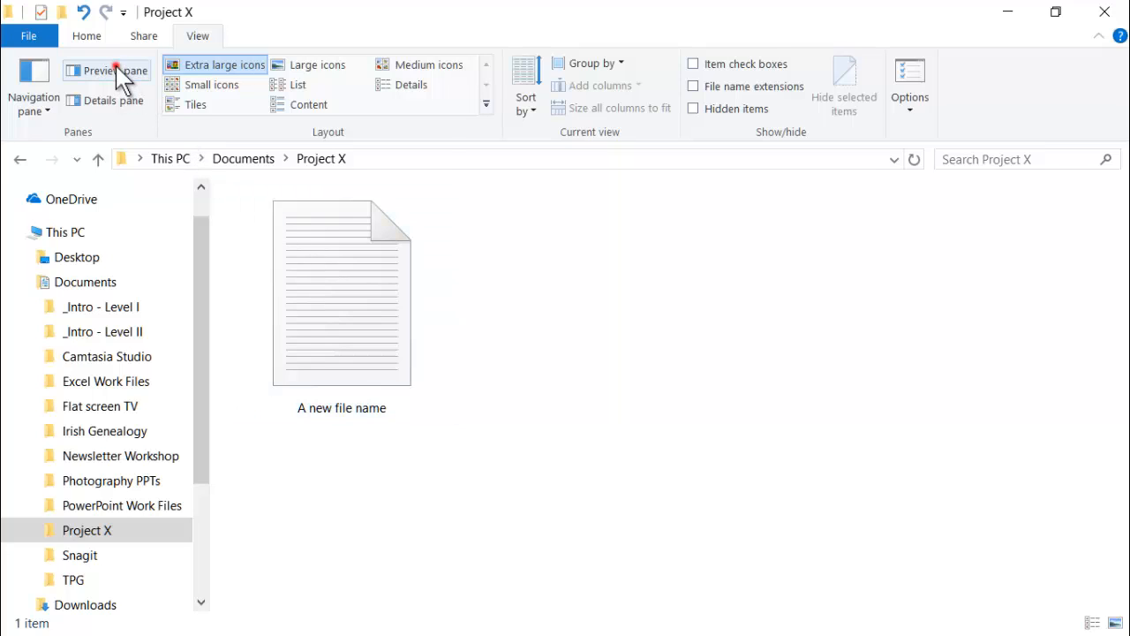
{"action": "left_click", "coordinate": [304, 264]}
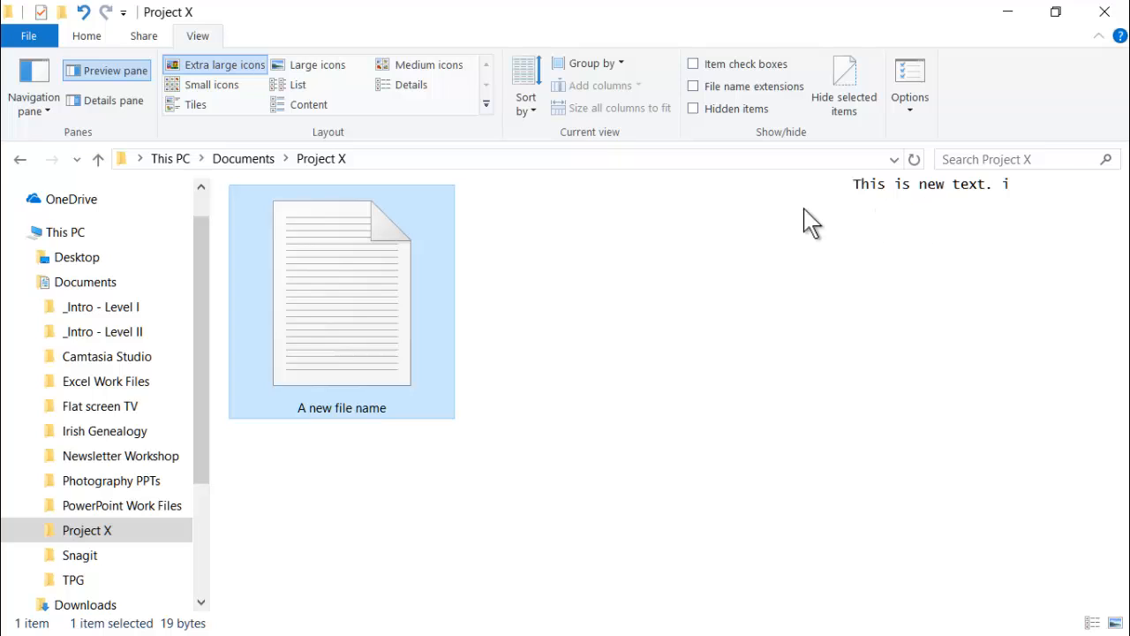
{"action": "left_click", "coordinate": [123, 69]}
{"action": "left_click", "coordinate": [123, 69]}
{"action": "left_click", "coordinate": [112, 102]}
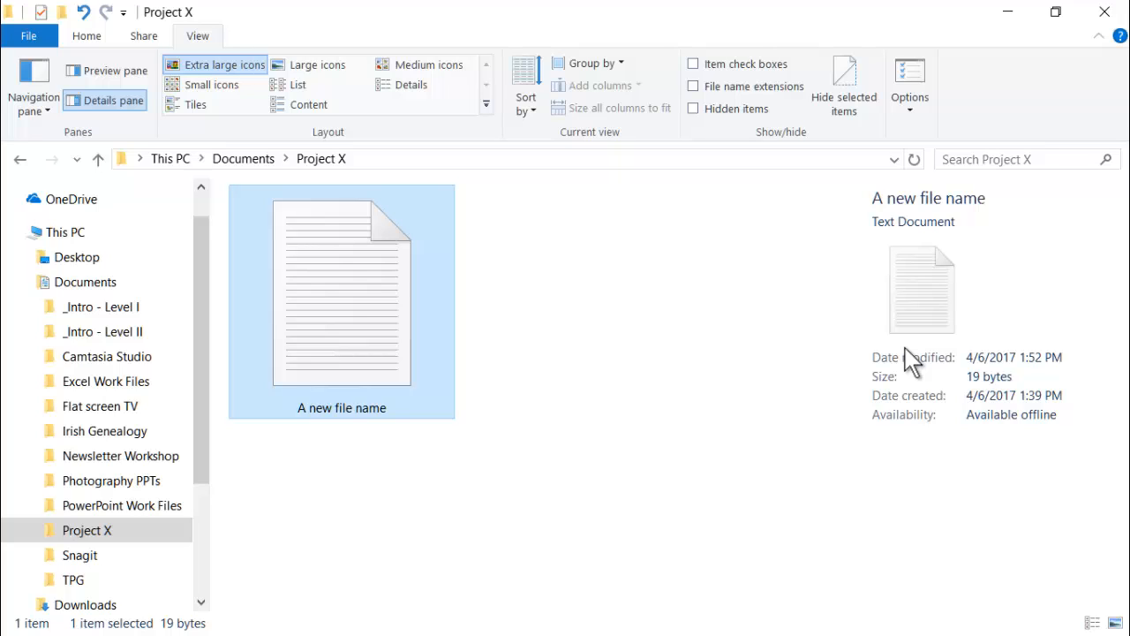
{"action": "left_click", "coordinate": [124, 102]}
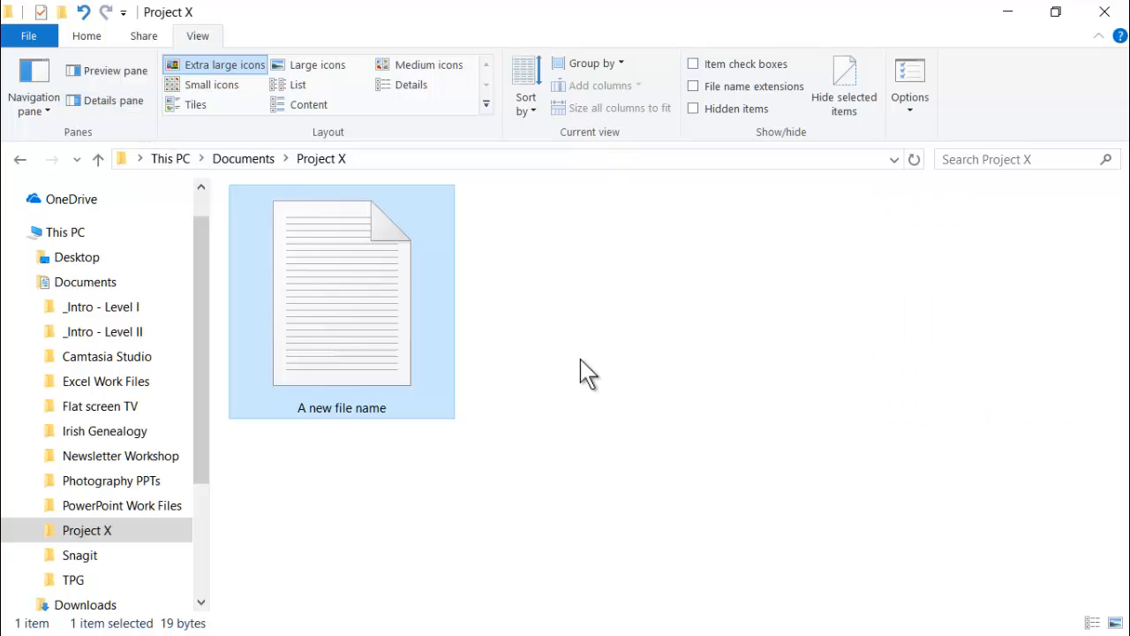
Step: Return from Project X to the Documents folder
{"action": "left_click", "coordinate": [261, 158]}
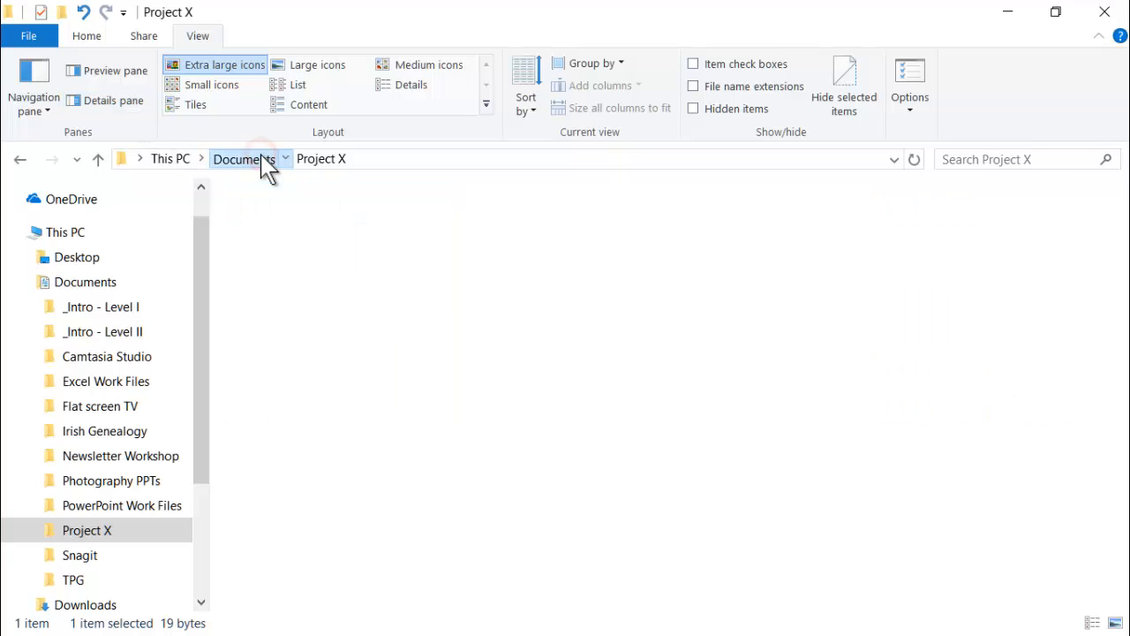